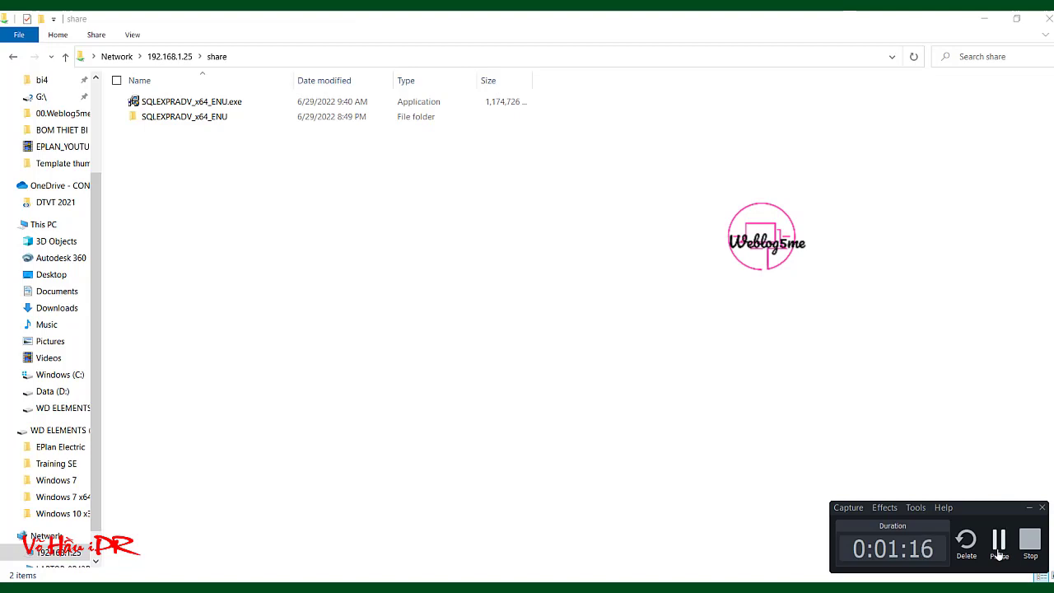
pyautogui.click(996, 556)
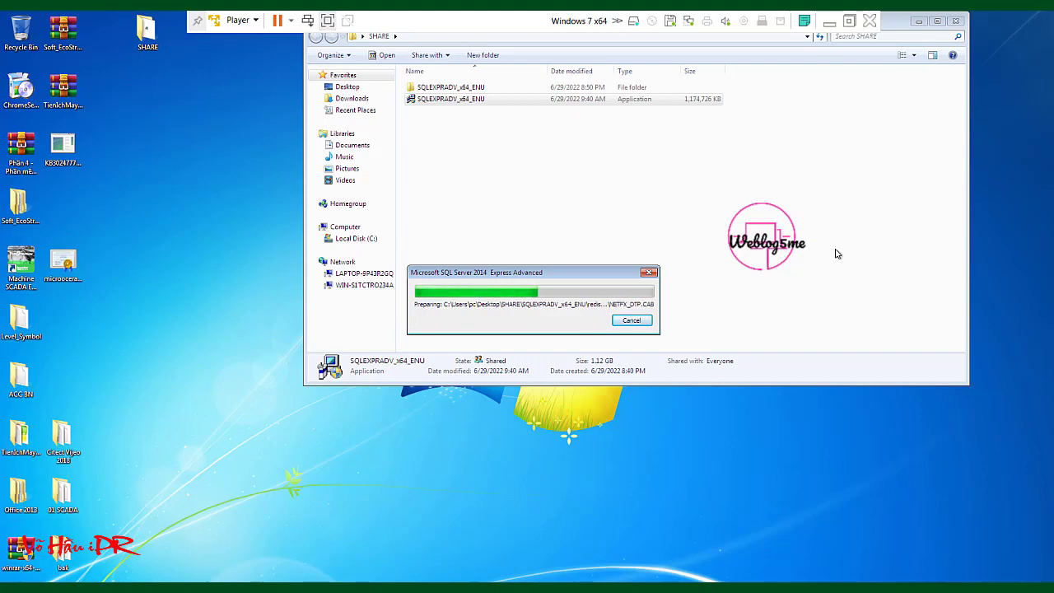
pyautogui.press('super')
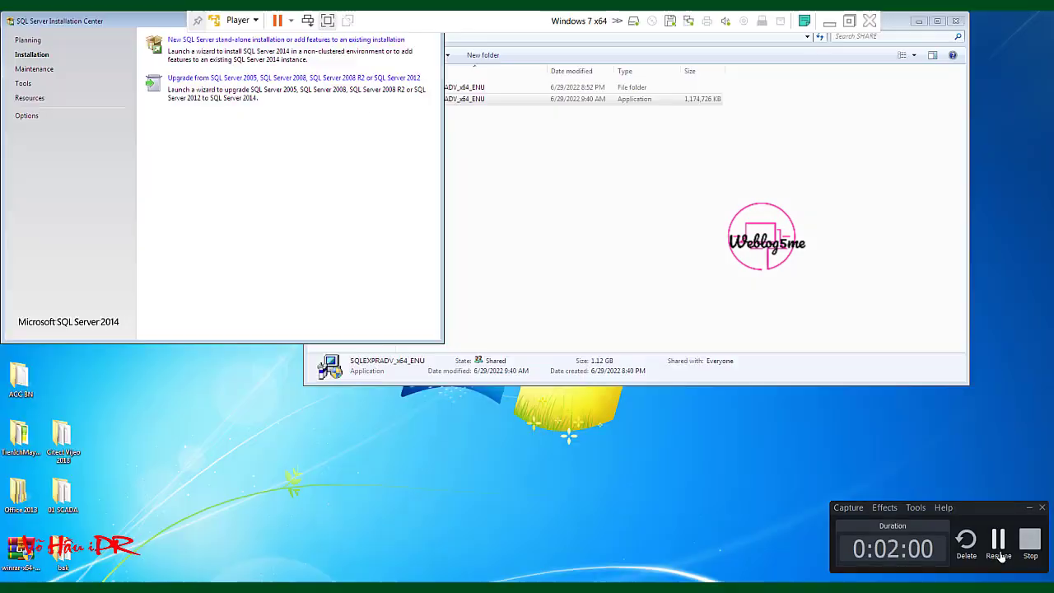
pyautogui.click(1001, 556)
# Launch a new SQL Server 2014 stand-alone installation and accept the license terms
pyautogui.click(237, 41)
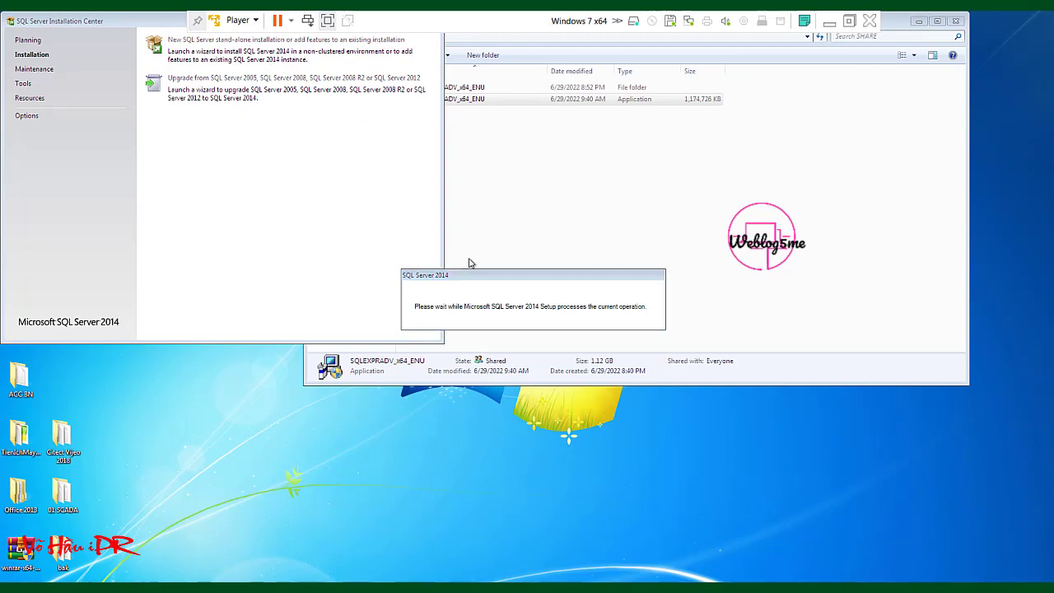
pyautogui.click(434, 355)
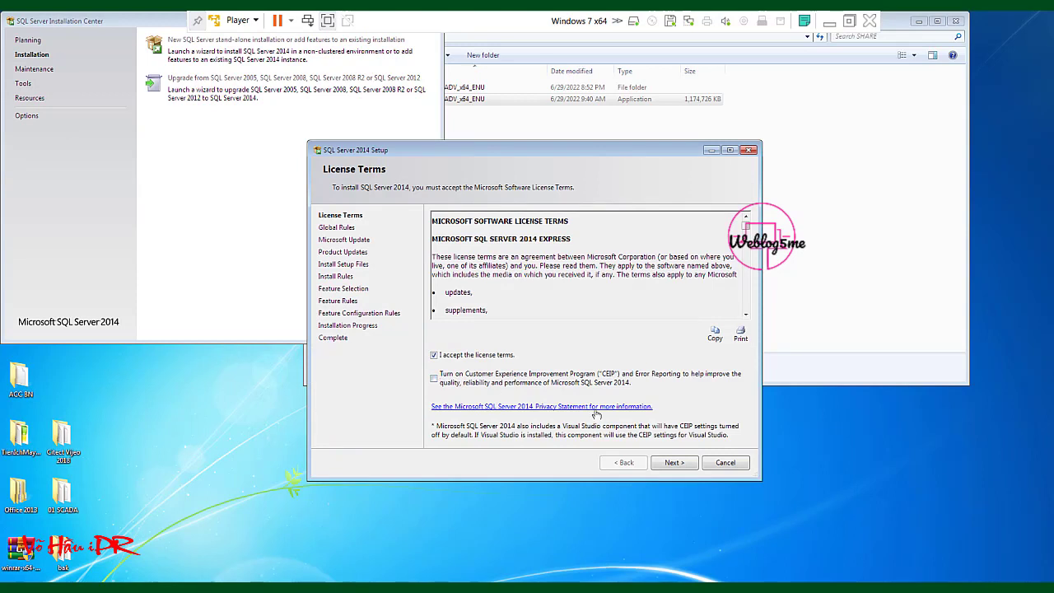
pyautogui.click(674, 463)
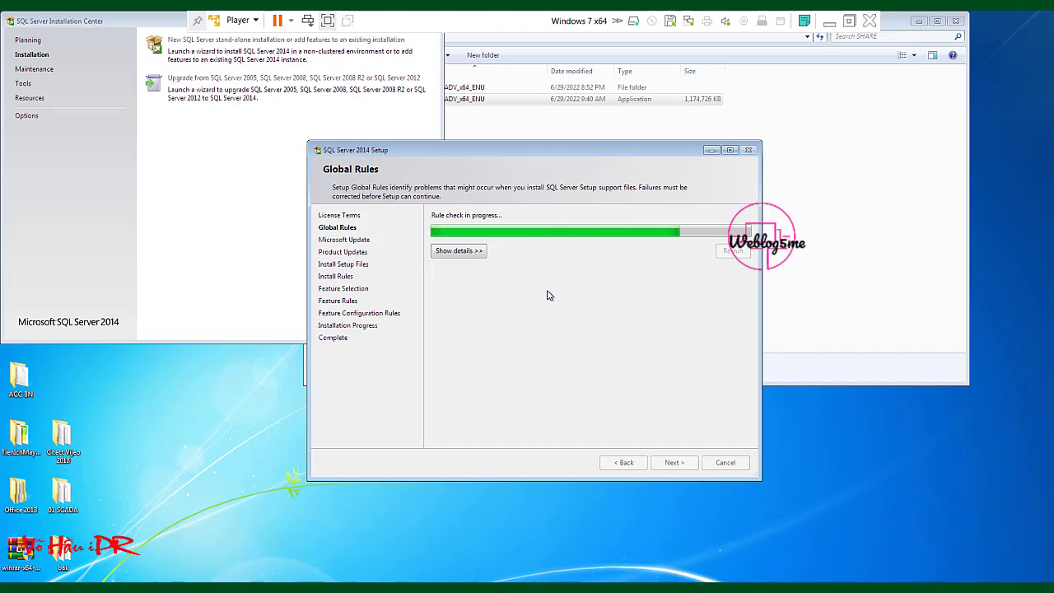
# Continue the setup without using Microsoft Update and go past the product updates check to the feature selection
pyautogui.click(675, 464)
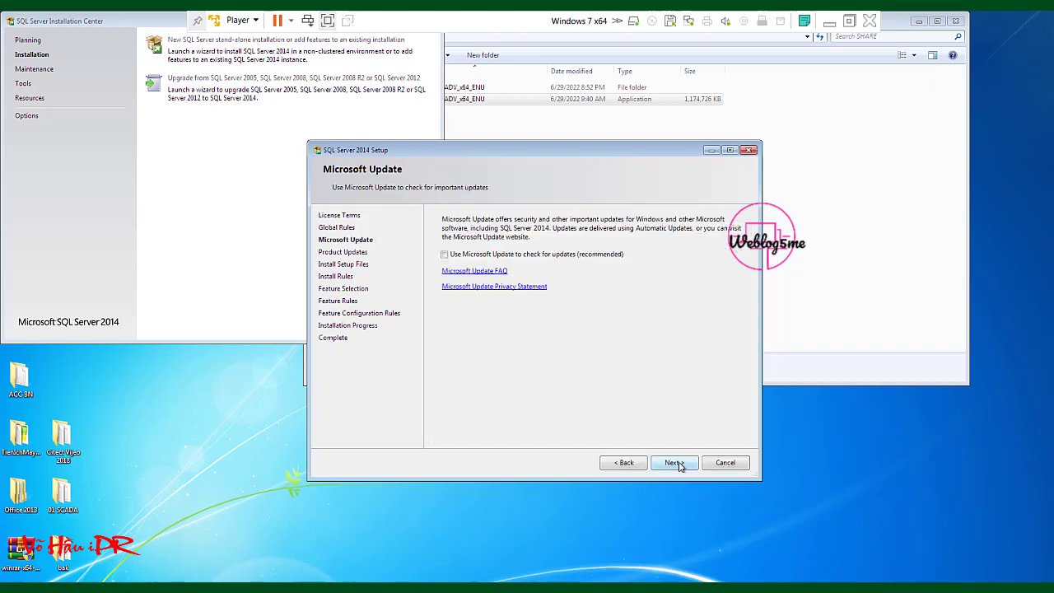
pyautogui.click(626, 465)
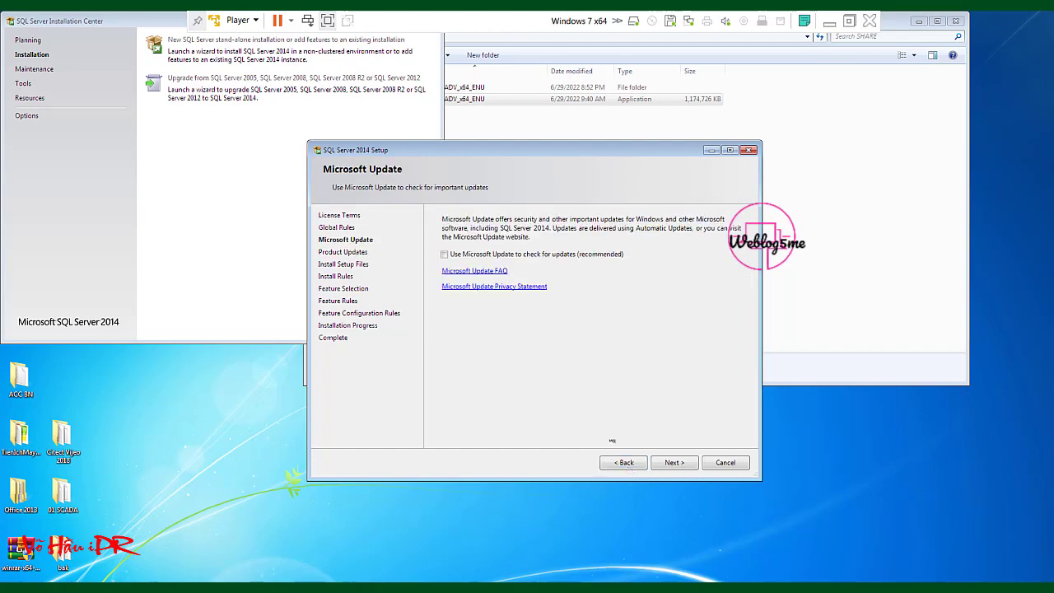
pyautogui.click(672, 465)
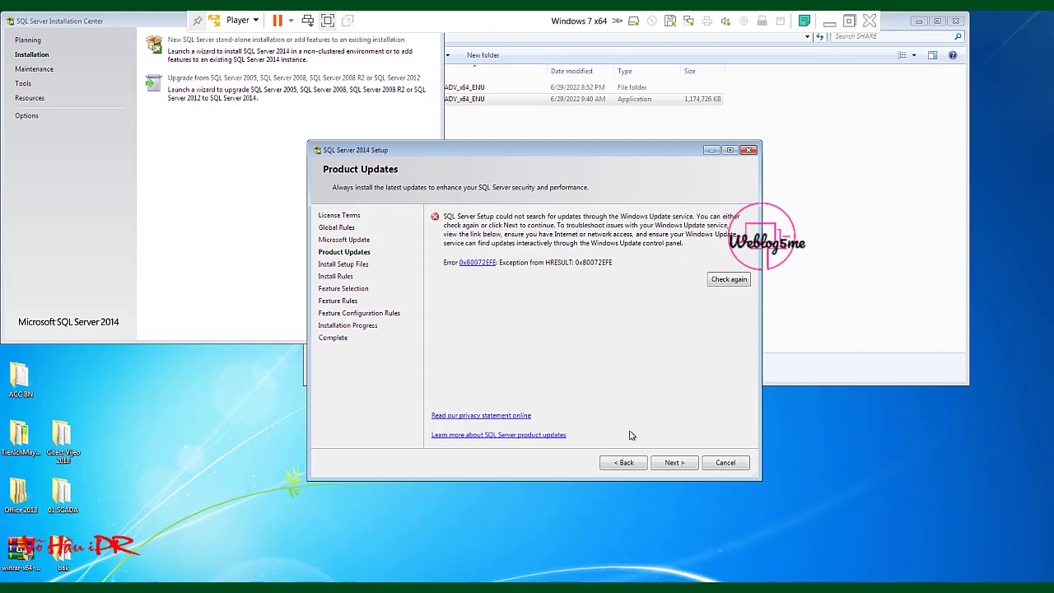
pyautogui.click(675, 463)
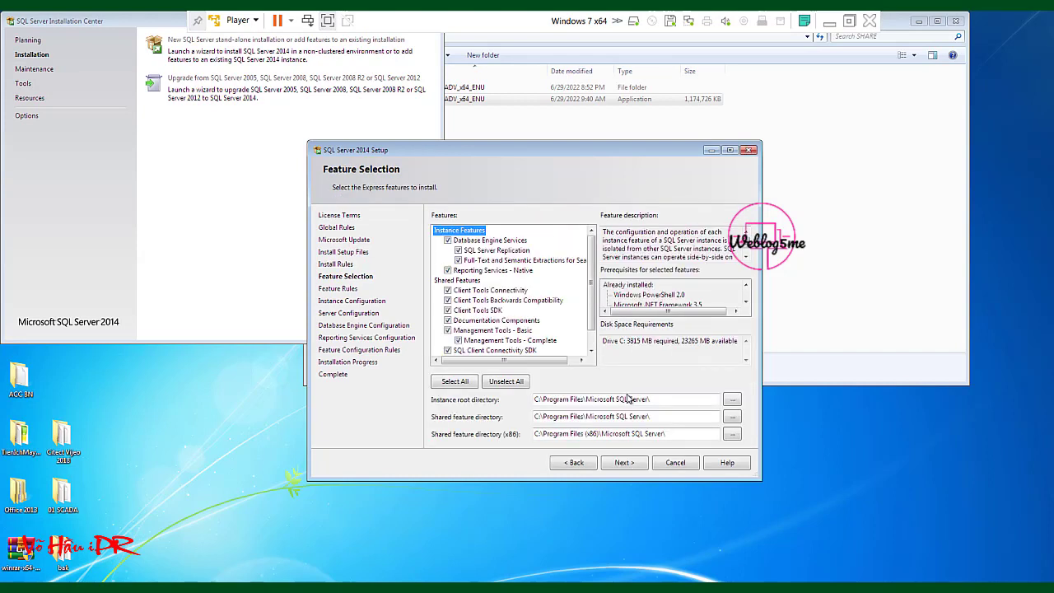
# Keep the preselected features, named instance SQLExpress, service accounts, Windows authentication and Reporting Services Install and configure mode, and start the installation
pyautogui.click(624, 463)
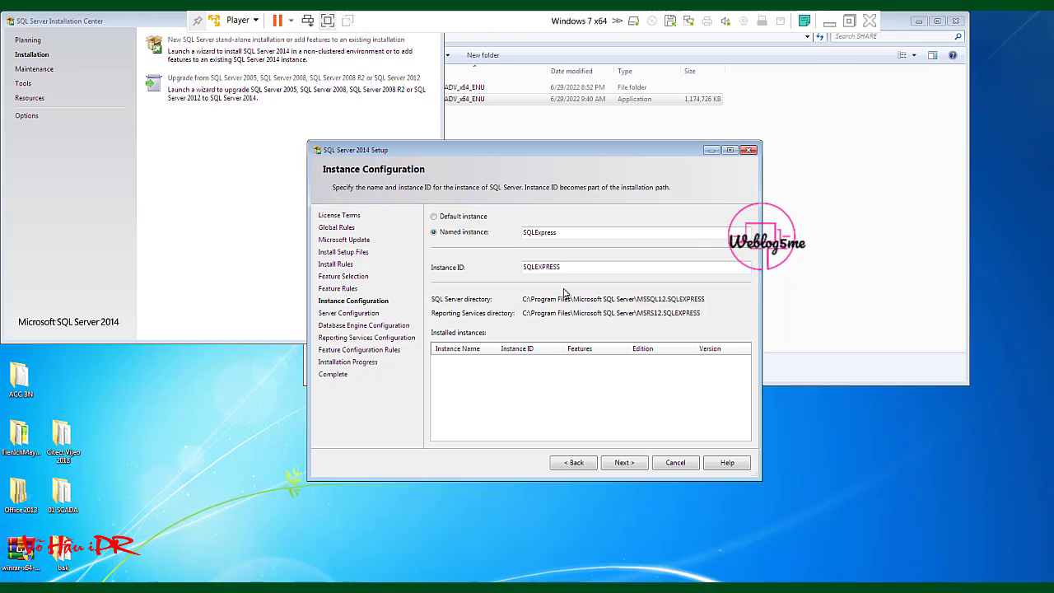
pyautogui.click(622, 463)
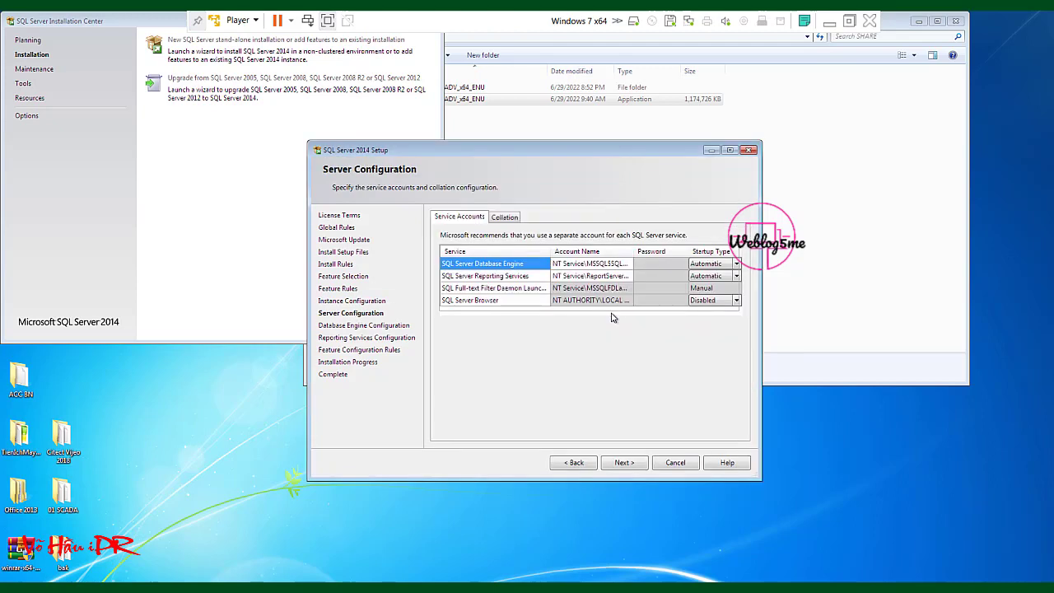
pyautogui.click(622, 463)
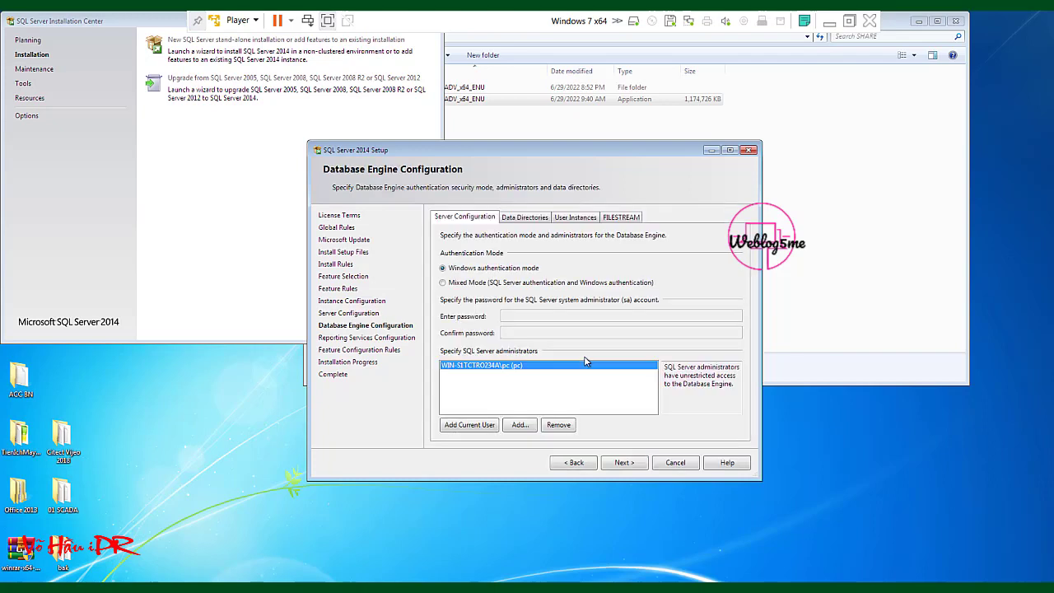
pyautogui.click(624, 463)
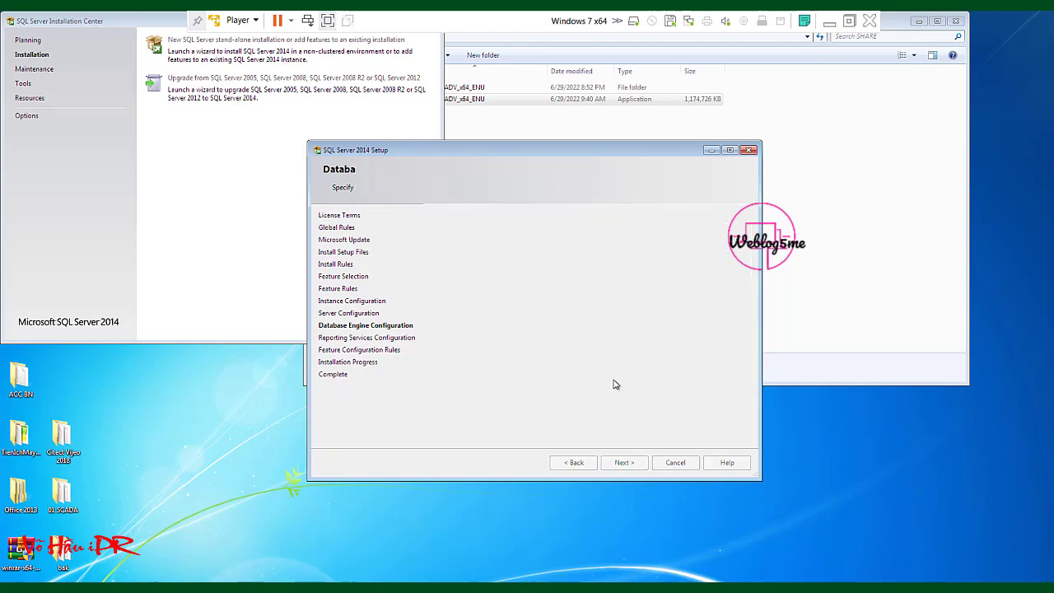
pyautogui.click(625, 463)
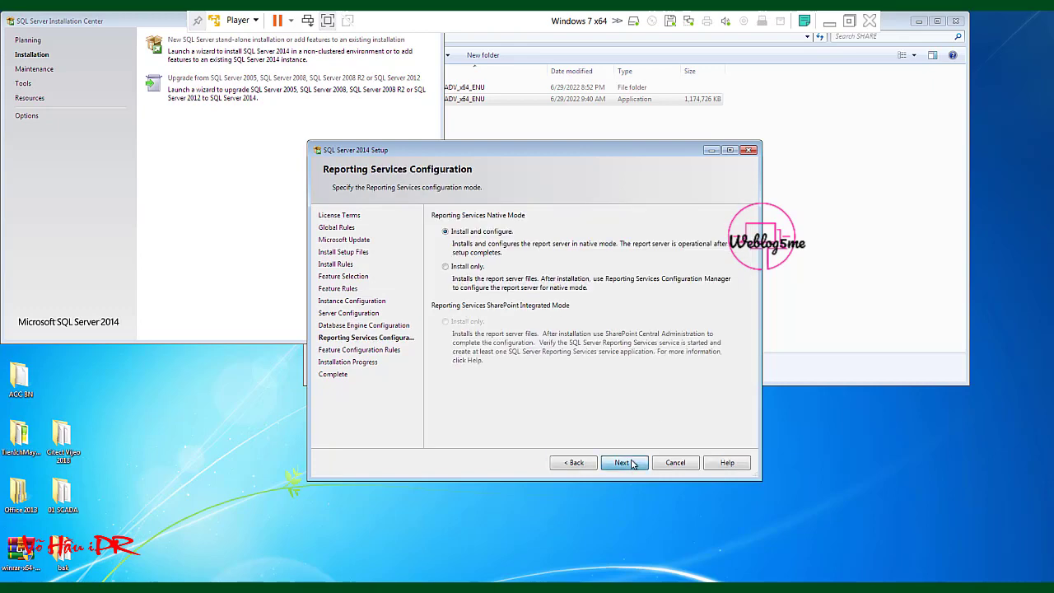
pyautogui.click(829, 21)
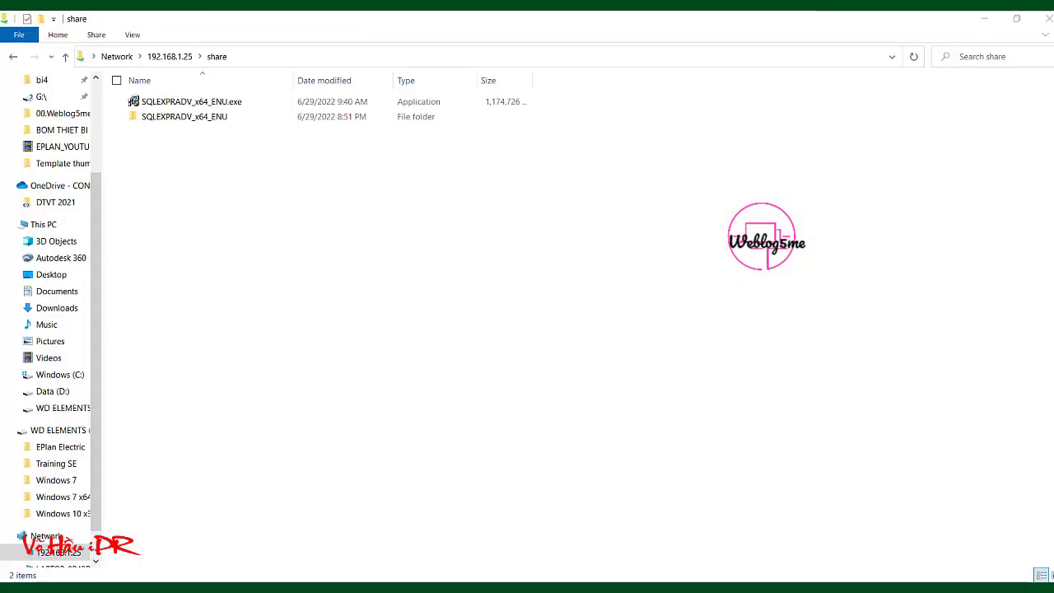
pyautogui.moveTo(700, 588)
pyautogui.click(696, 511)
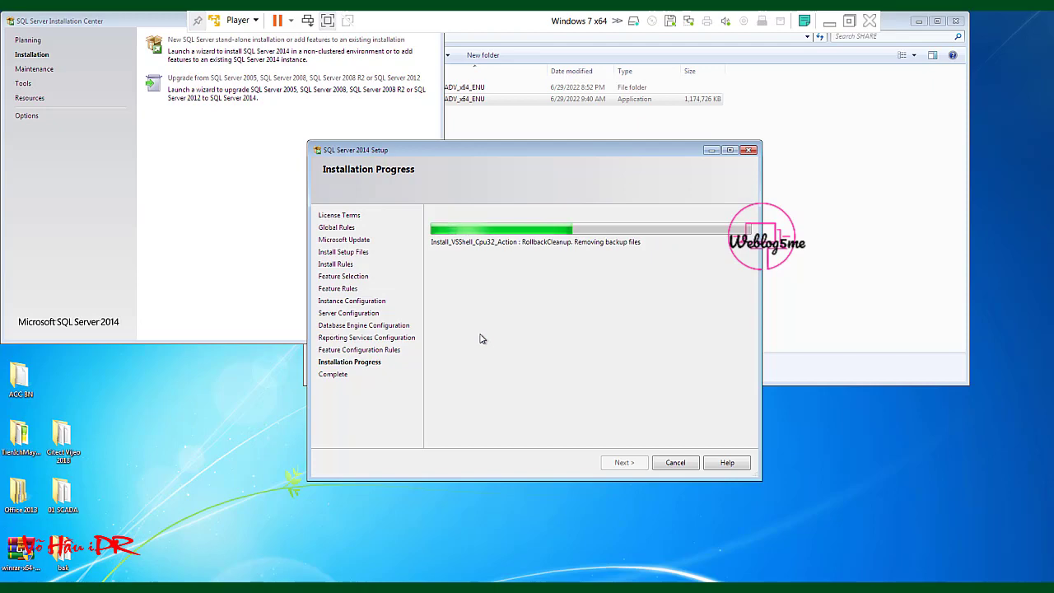
pyautogui.click(830, 21)
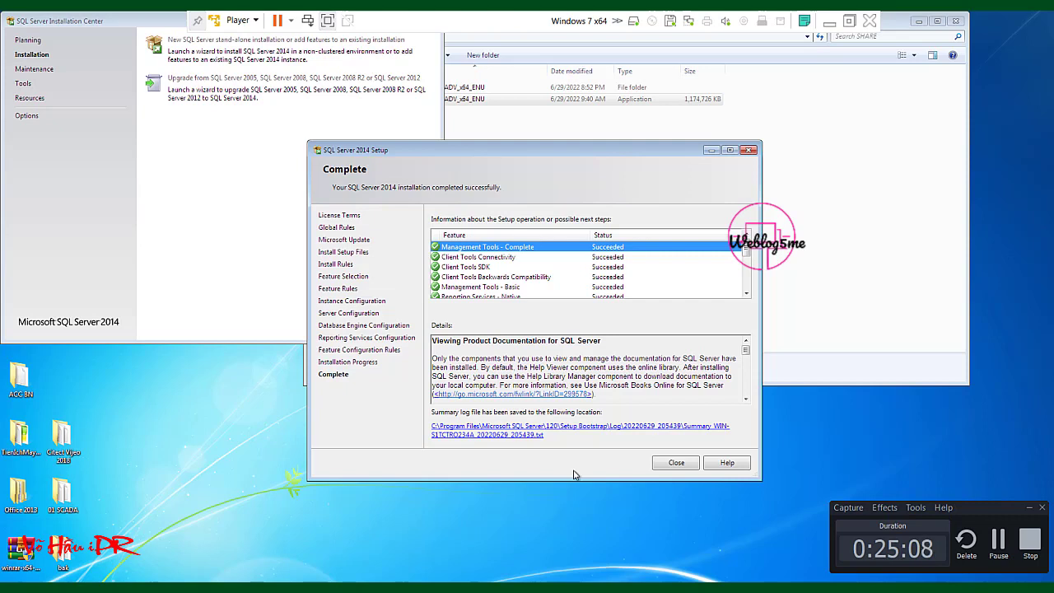
# Close the completed SQL Server setup and start SQL Server 2014 Management Studio
pyautogui.click(676, 463)
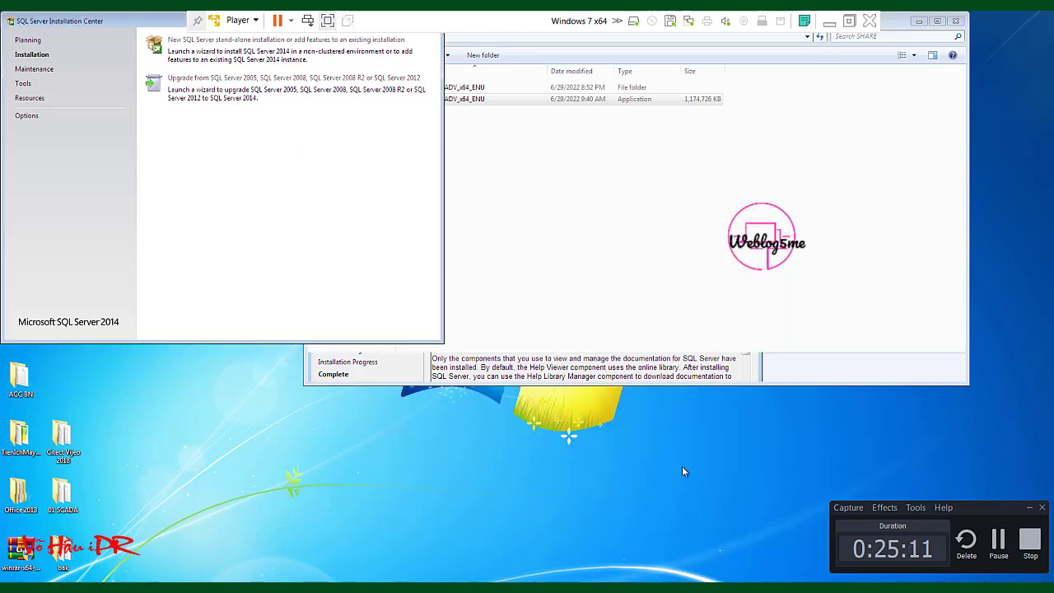
pyautogui.click(1031, 532)
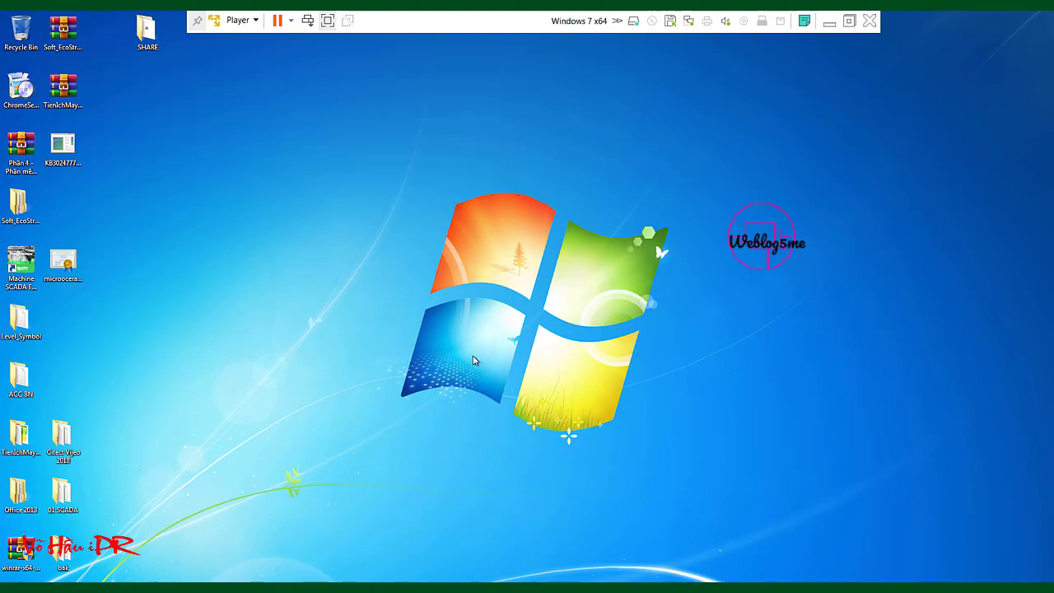
pyautogui.press('super')
pyautogui.click(64, 550)
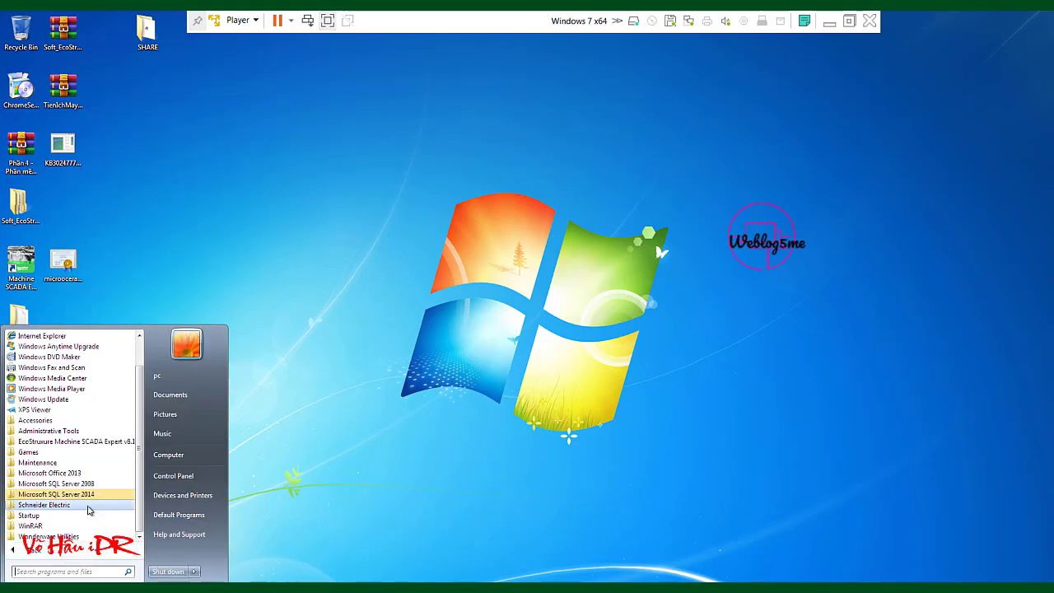
pyautogui.click(85, 493)
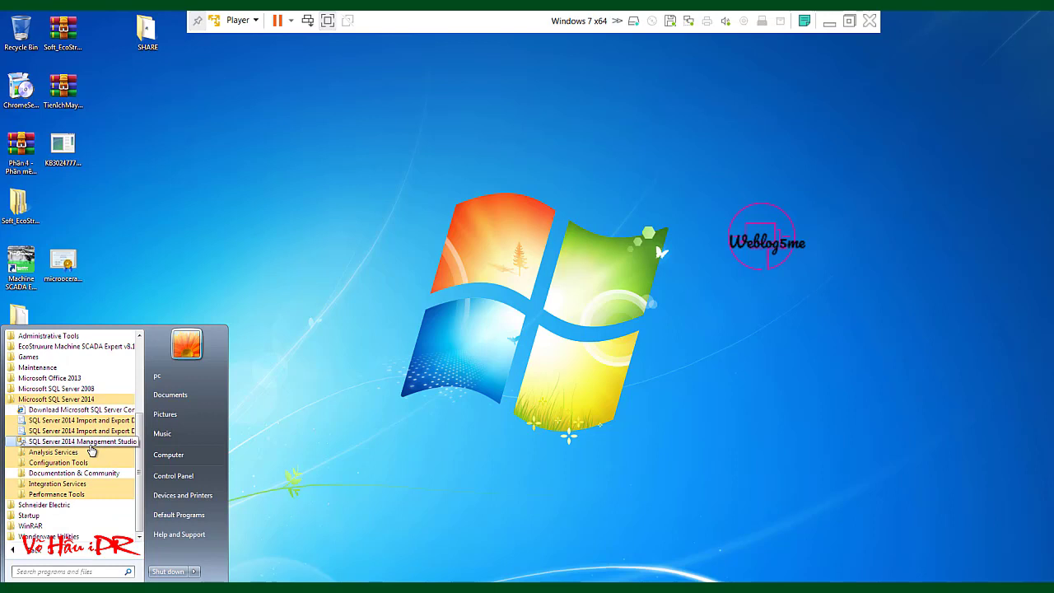
pyautogui.click(90, 443)
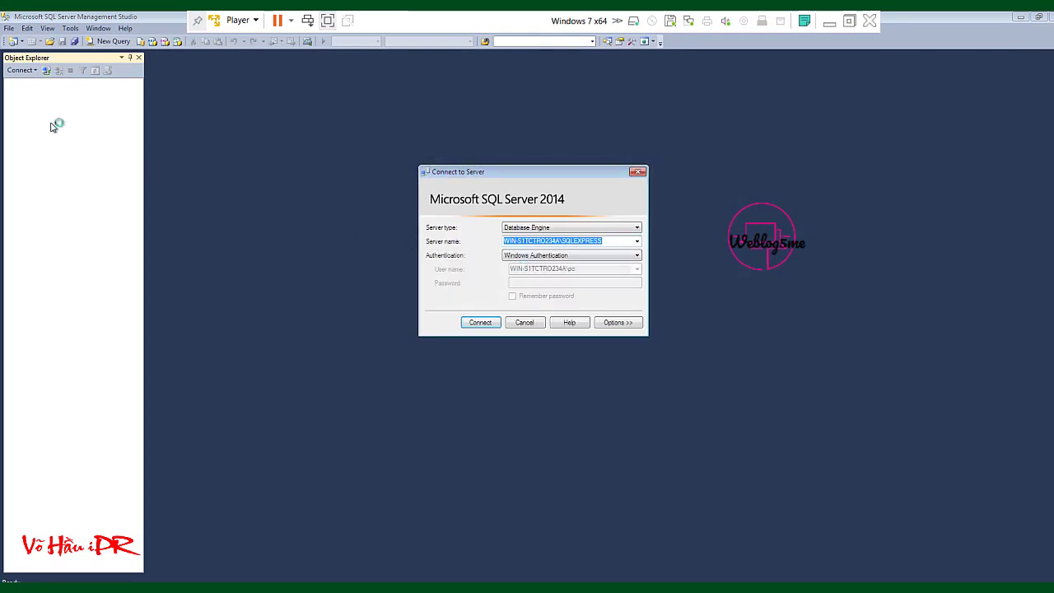
pyautogui.click(327, 20)
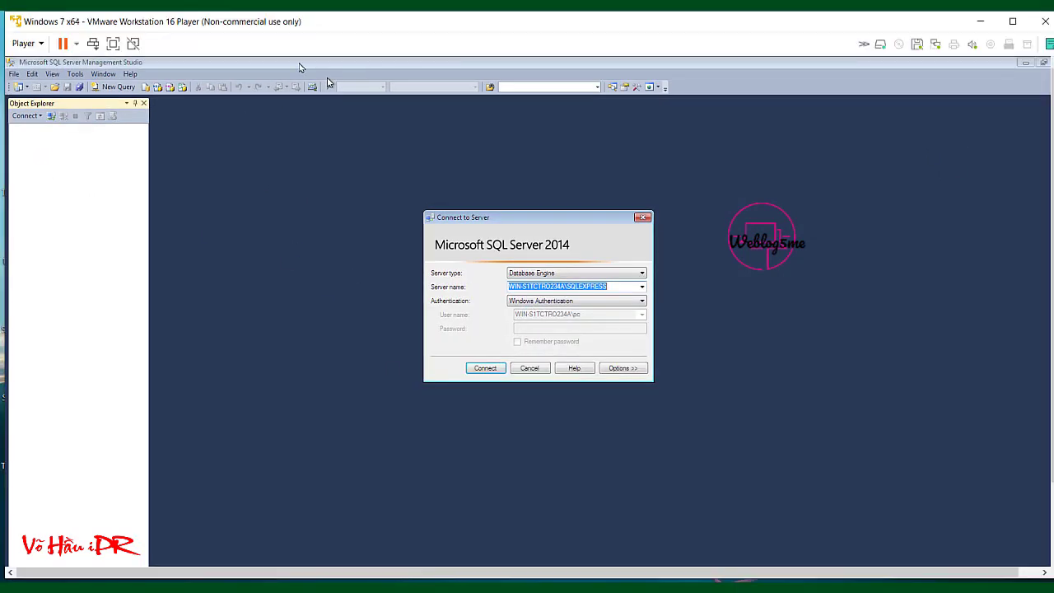
pyautogui.click(113, 44)
pyautogui.moveTo(190, 581)
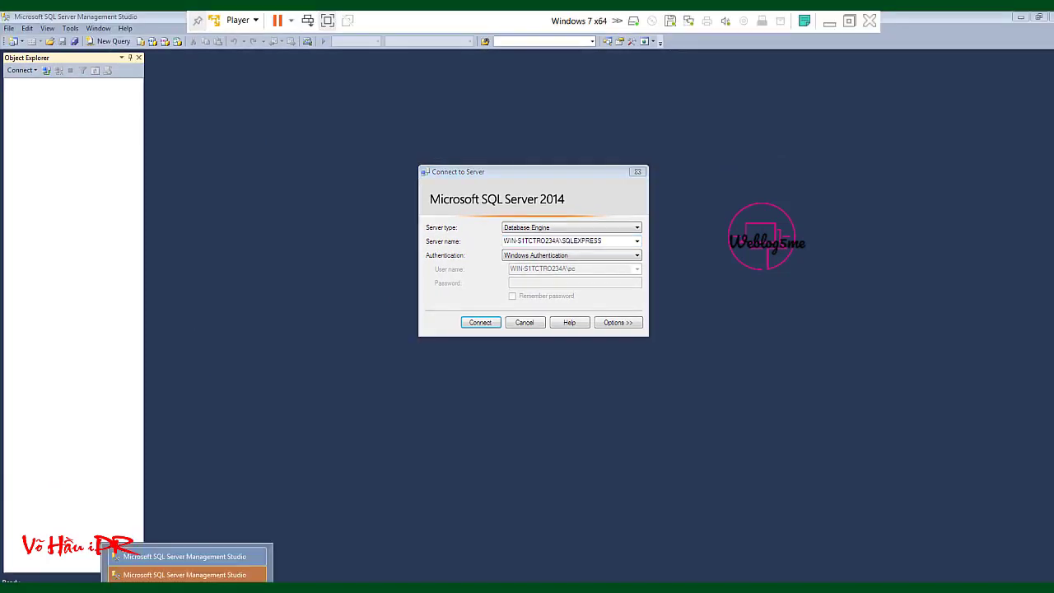
pyautogui.click(264, 576)
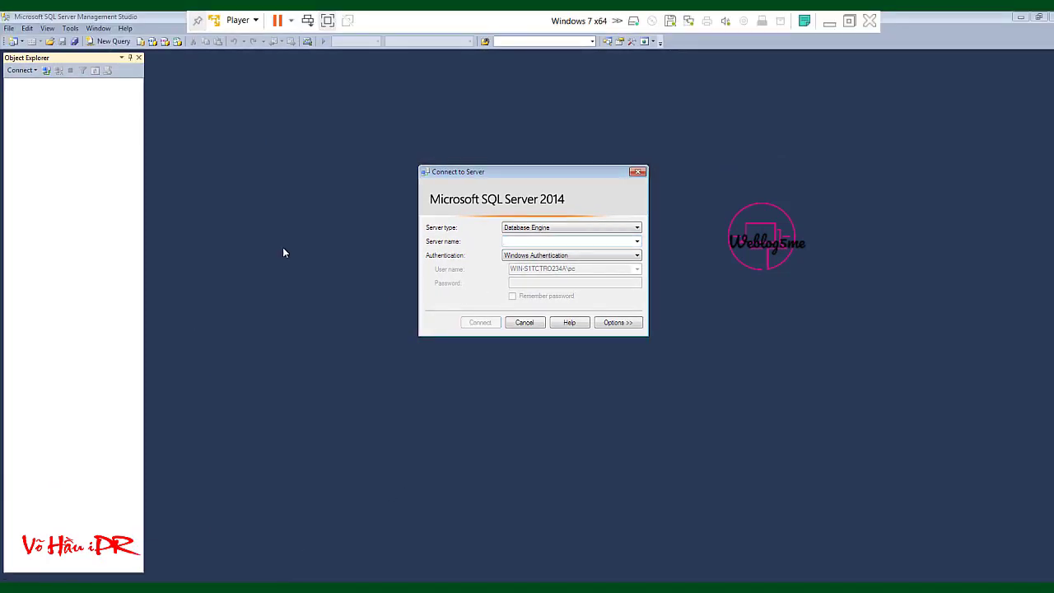
pyautogui.click(637, 244)
pyautogui.click(605, 249)
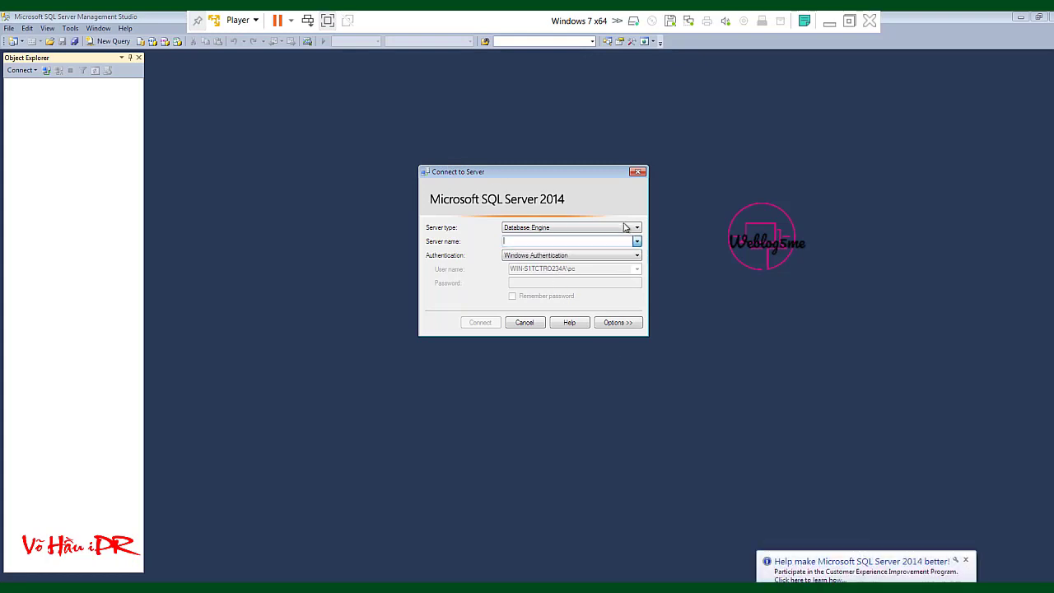
pyautogui.click(626, 227)
pyautogui.click(624, 229)
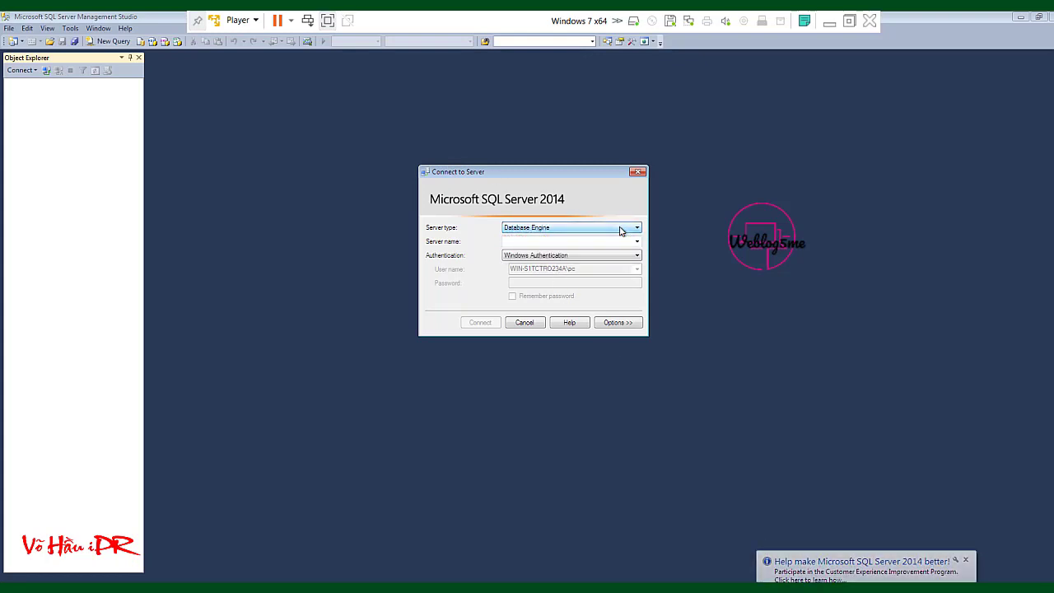
pyautogui.click(638, 173)
# Connect Object Explorer to the local Database Engine server WIN-S1TCTRO234A\SQLEXPRESS, found by browsing local servers, using Windows Authentication
pyautogui.click(11, 30)
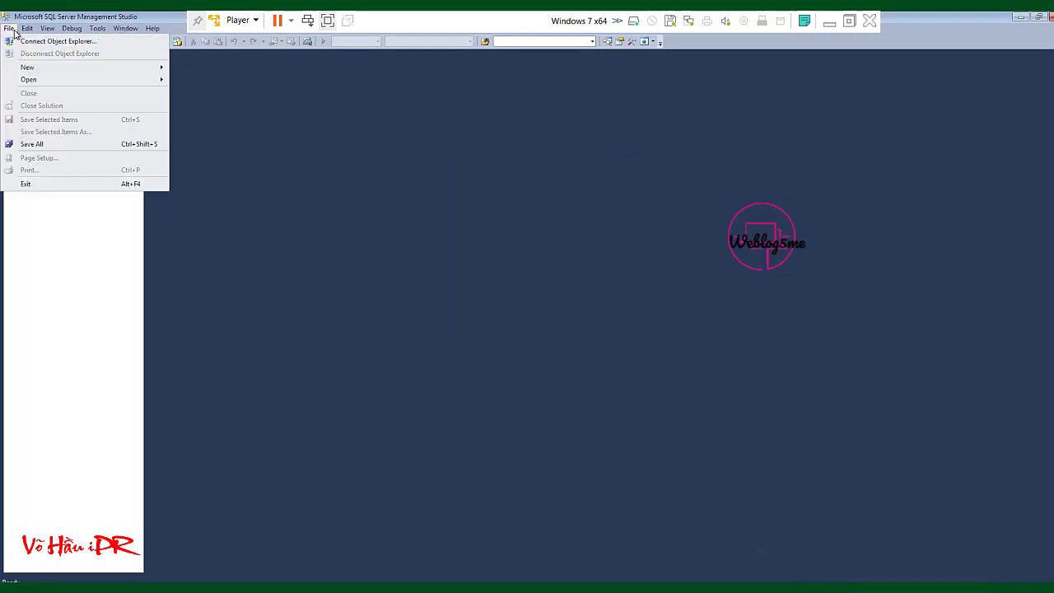
pyautogui.click(25, 41)
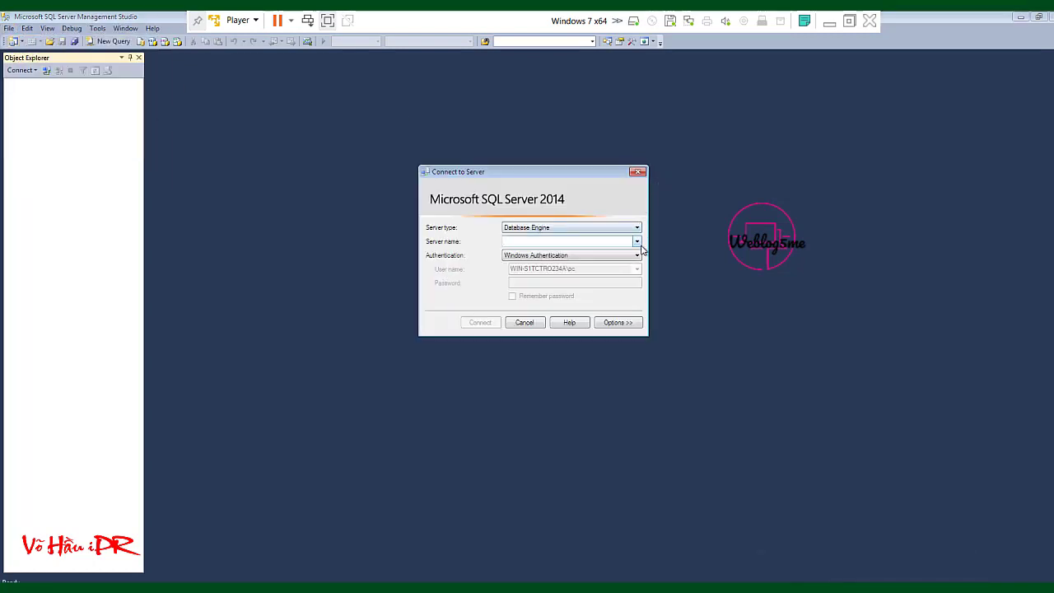
pyautogui.click(637, 242)
pyautogui.click(562, 255)
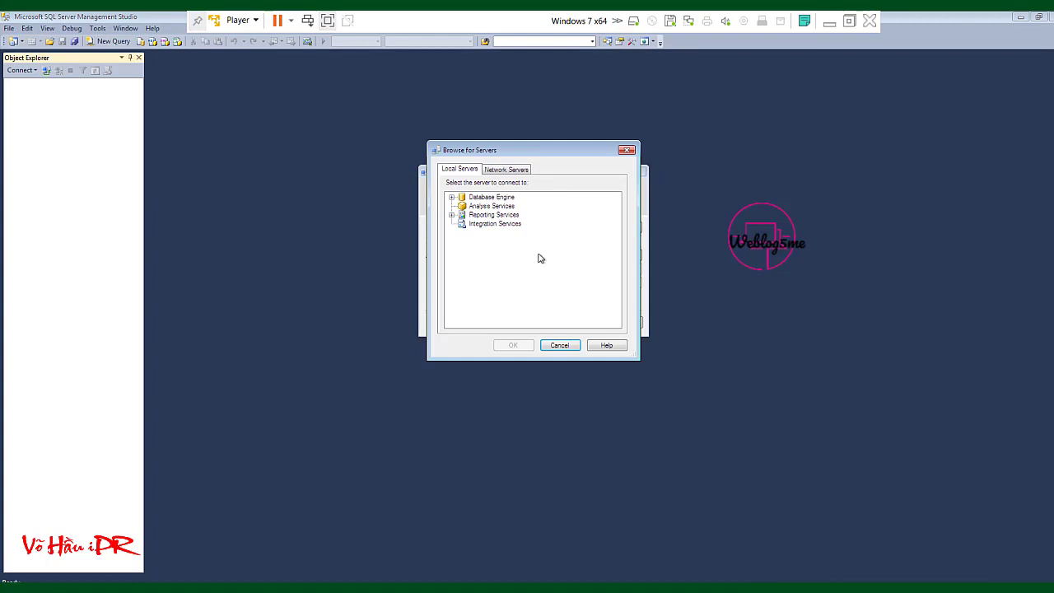
pyautogui.click(497, 170)
pyautogui.click(474, 172)
pyautogui.click(451, 198)
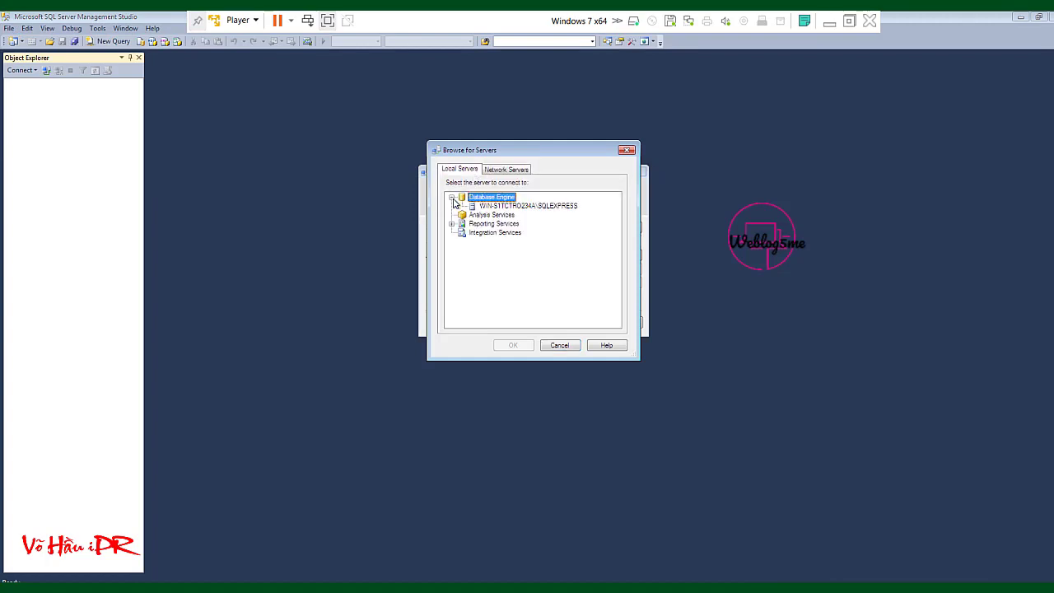
pyautogui.click(492, 206)
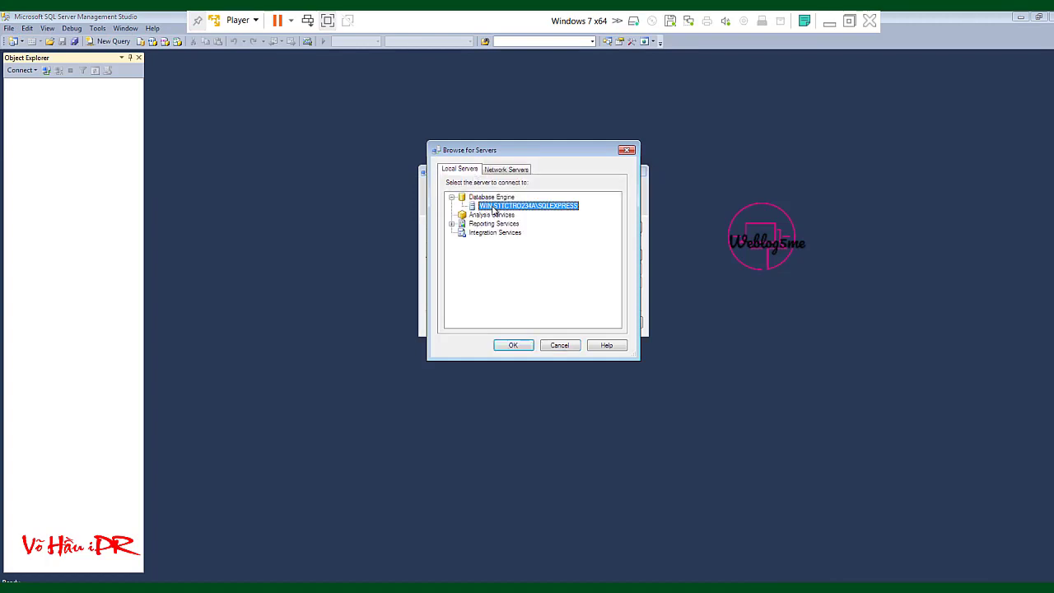
pyautogui.click(515, 347)
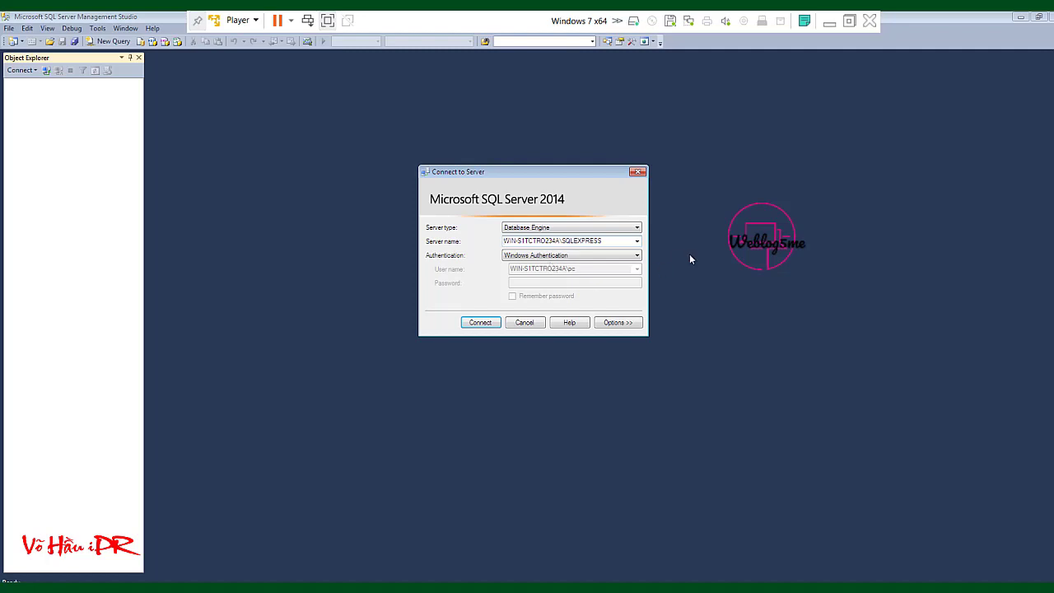
pyautogui.click(479, 323)
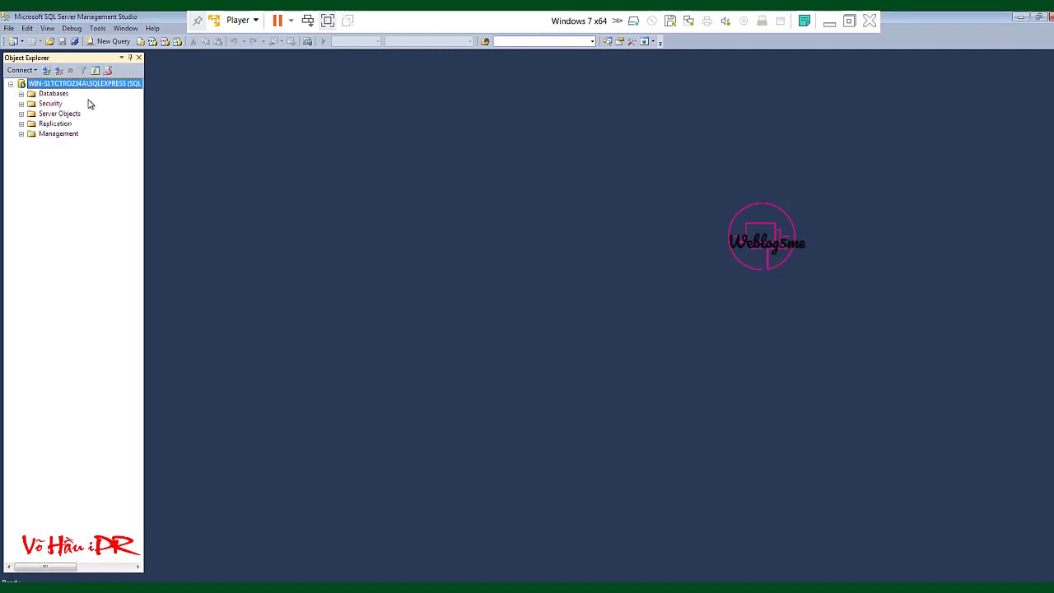
# Start a new server registration for the connected SQLEXPRESS server and test its connection
pyautogui.rightClick(59, 84)
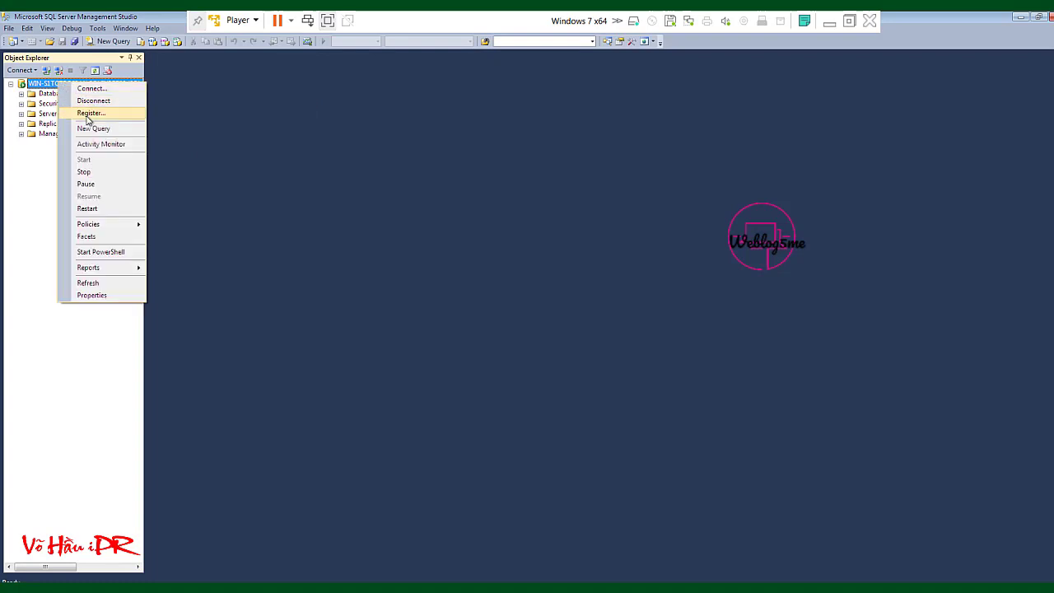
pyautogui.click(88, 115)
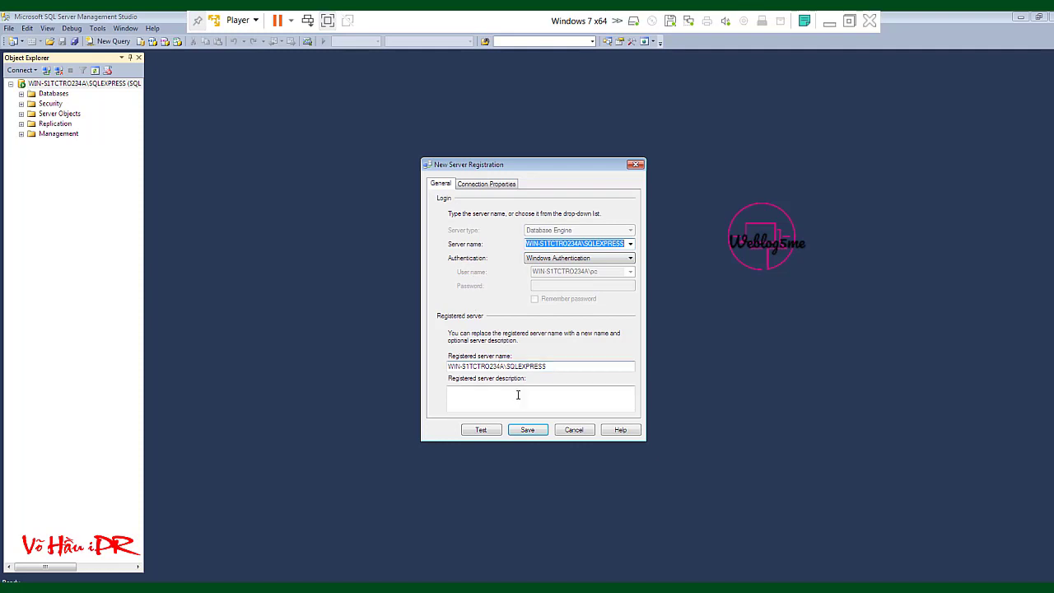
pyautogui.click(483, 431)
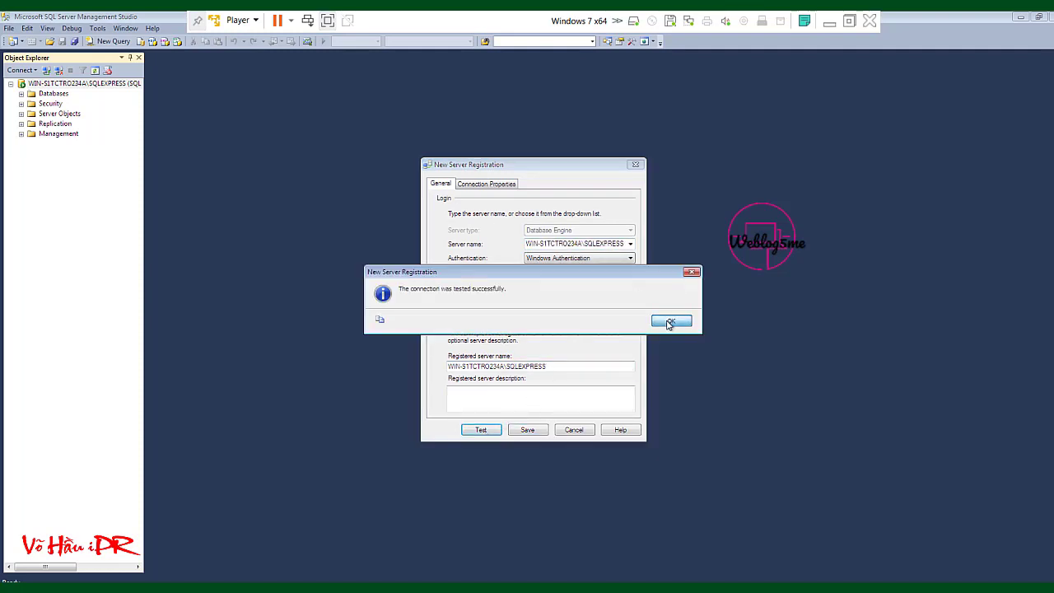
pyautogui.click(670, 323)
# Review the registration's connection properties, including the network protocol and database choices, and close the registration without saving
pyautogui.click(507, 184)
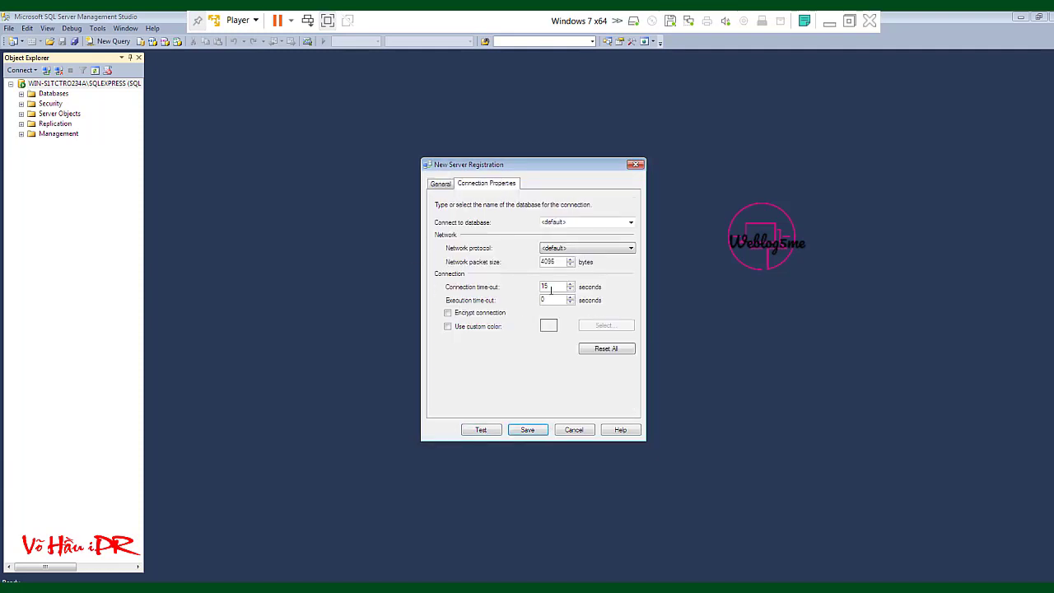
pyautogui.click(560, 247)
pyautogui.click(564, 254)
pyautogui.click(631, 222)
pyautogui.click(631, 222)
pyautogui.click(637, 165)
# Expand the Databases folder and start a new database named PROJECT with the default owner
pyautogui.doubleClick(52, 96)
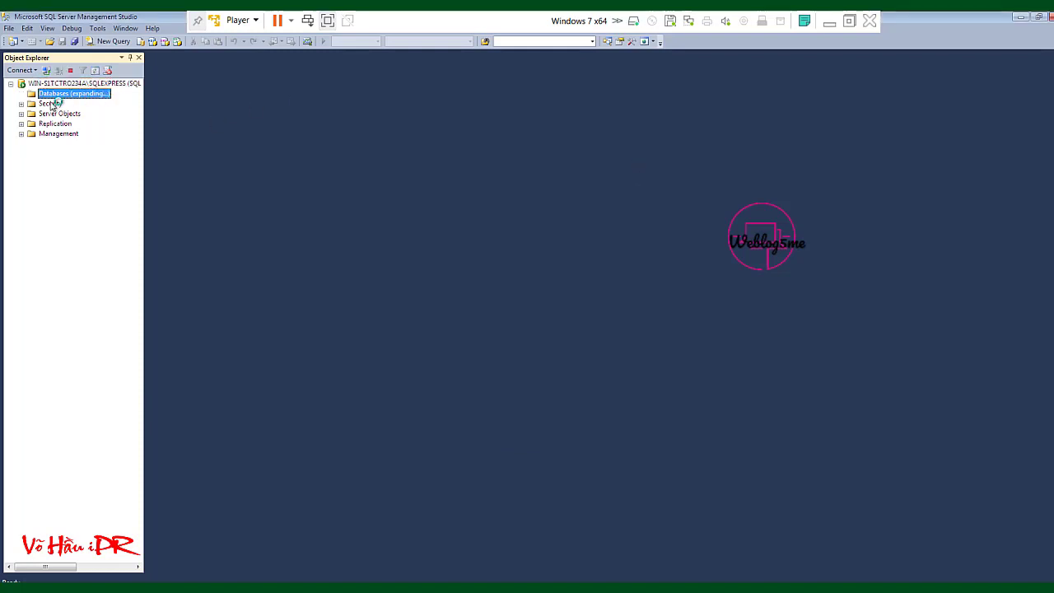
pyautogui.rightClick(63, 96)
pyautogui.click(82, 100)
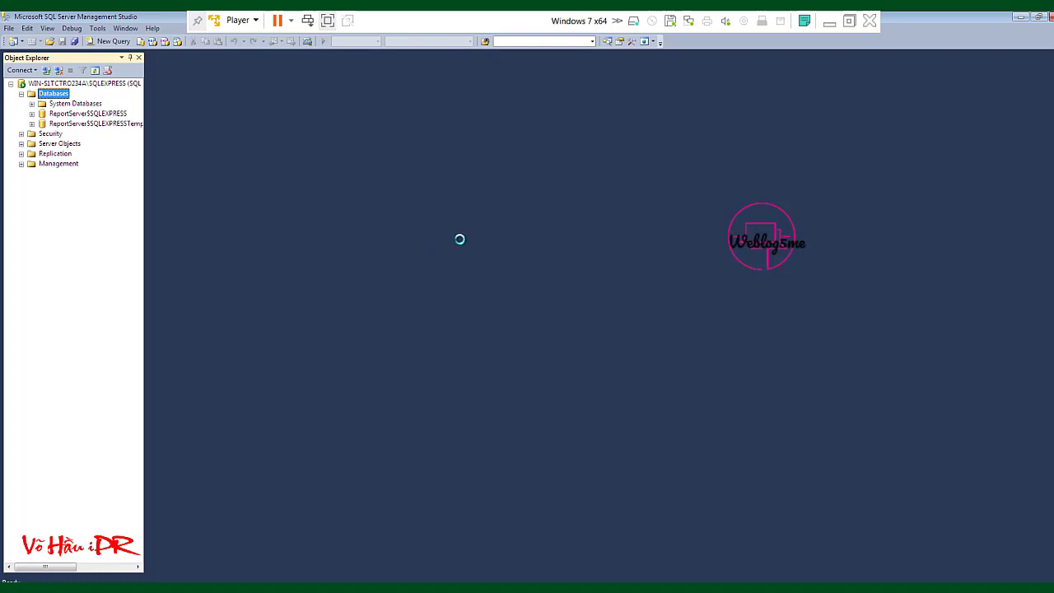
pyautogui.write('PROJECT')
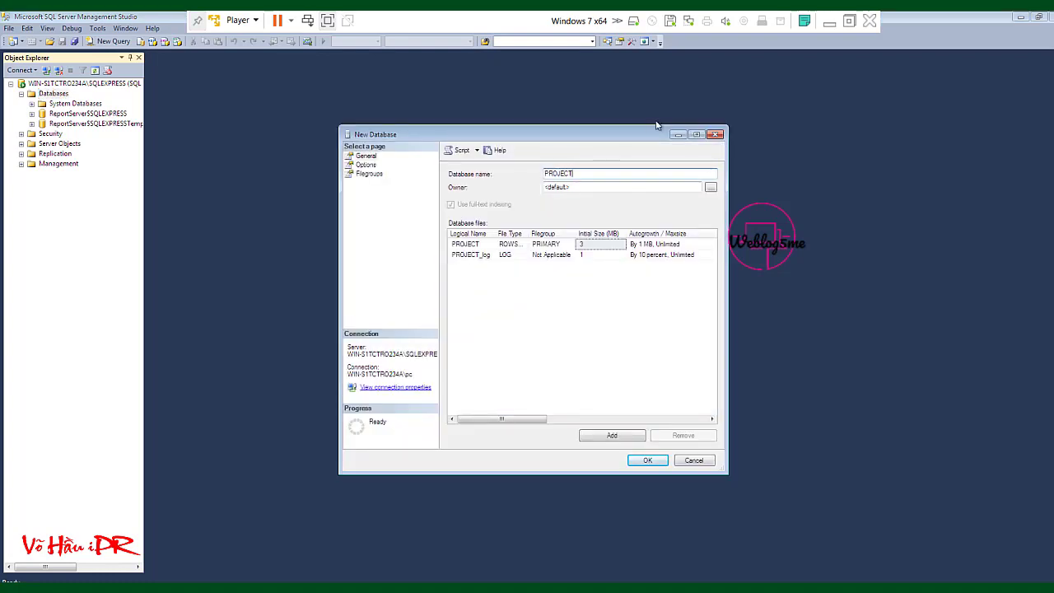
pyautogui.press('Tab')
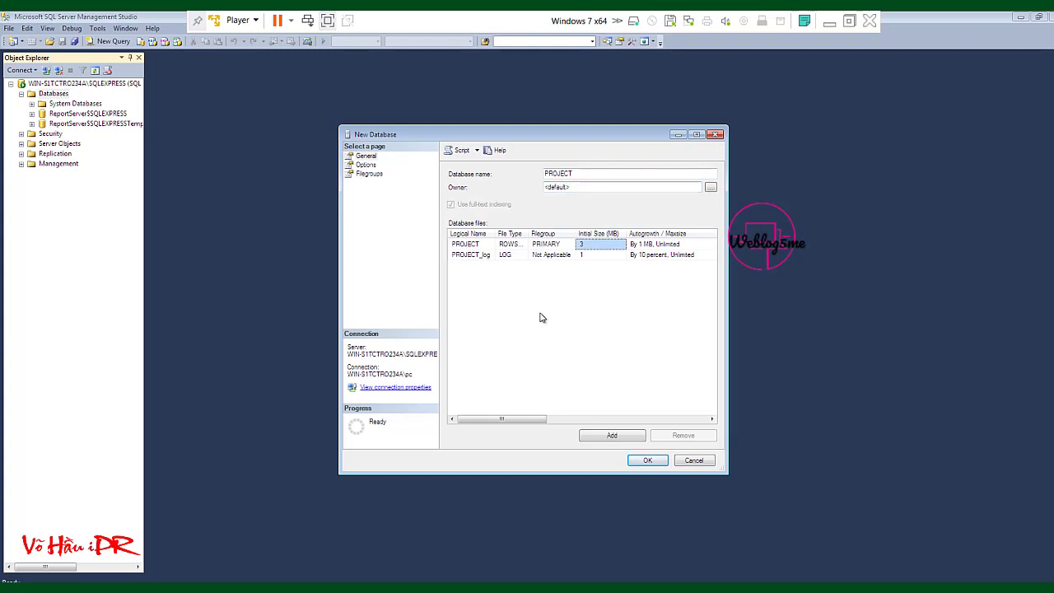
# Add an extra rows data file with the logical name PROJECT_DB in the PRIMARY filegroup and create the database
pyautogui.click(620, 435)
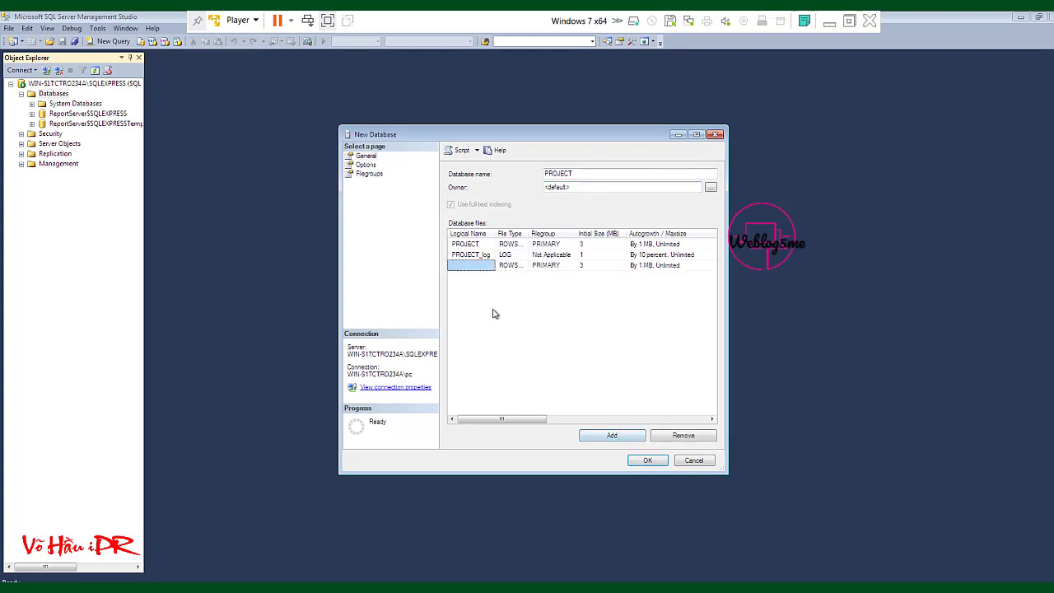
pyautogui.moveTo(528, 234); pyautogui.dragTo(552, 234)
pyautogui.click(466, 267)
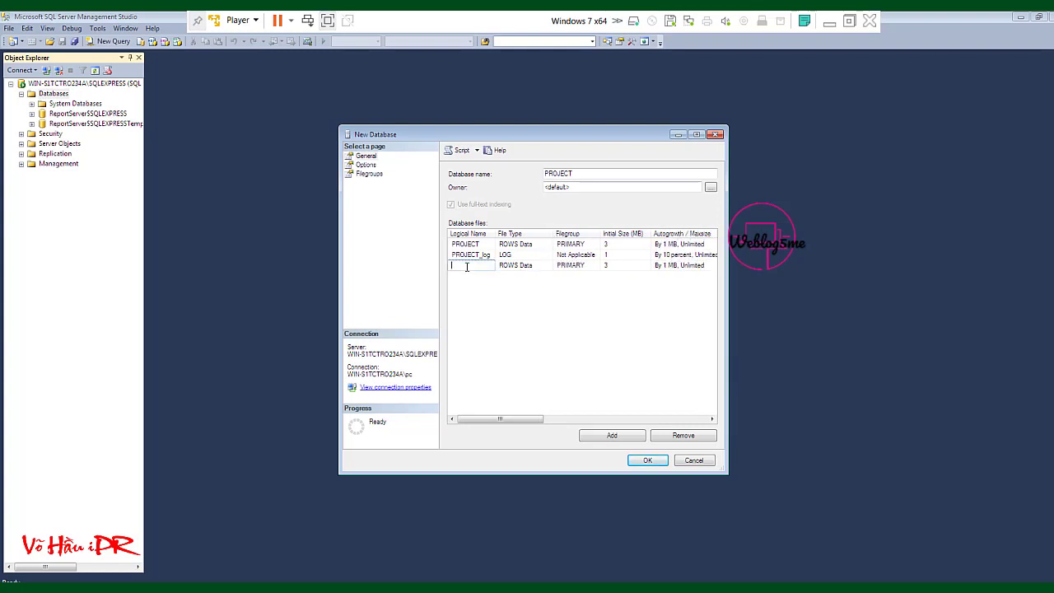
pyautogui.write('PROJECT')
pyautogui.write('_DB')
pyautogui.click(649, 461)
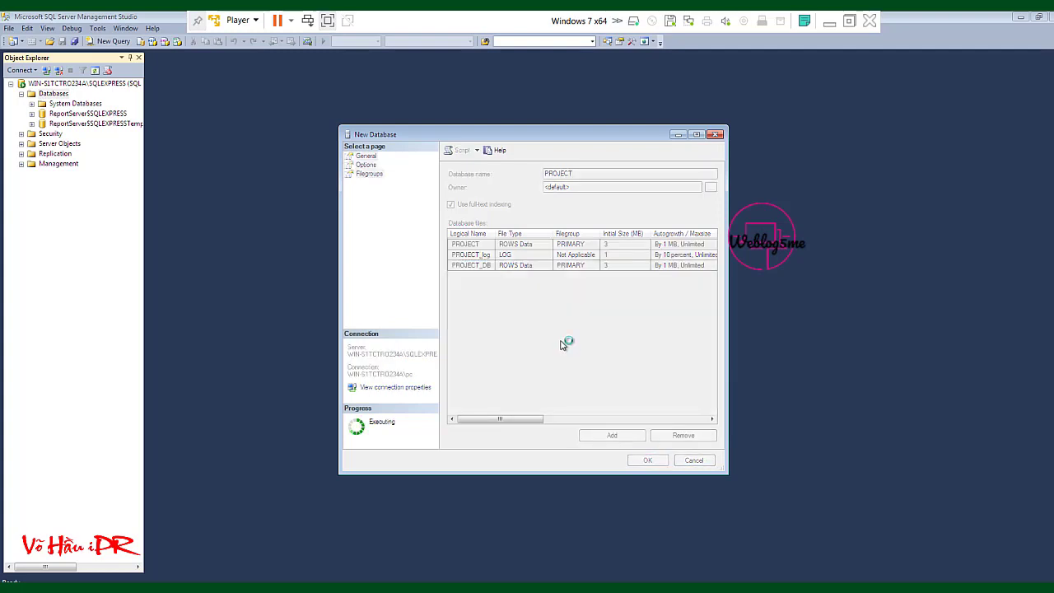
# Examine the PROJECT database's folders and its Tables folder in Object Explorer, and refresh the database
pyautogui.doubleClick(62, 135)
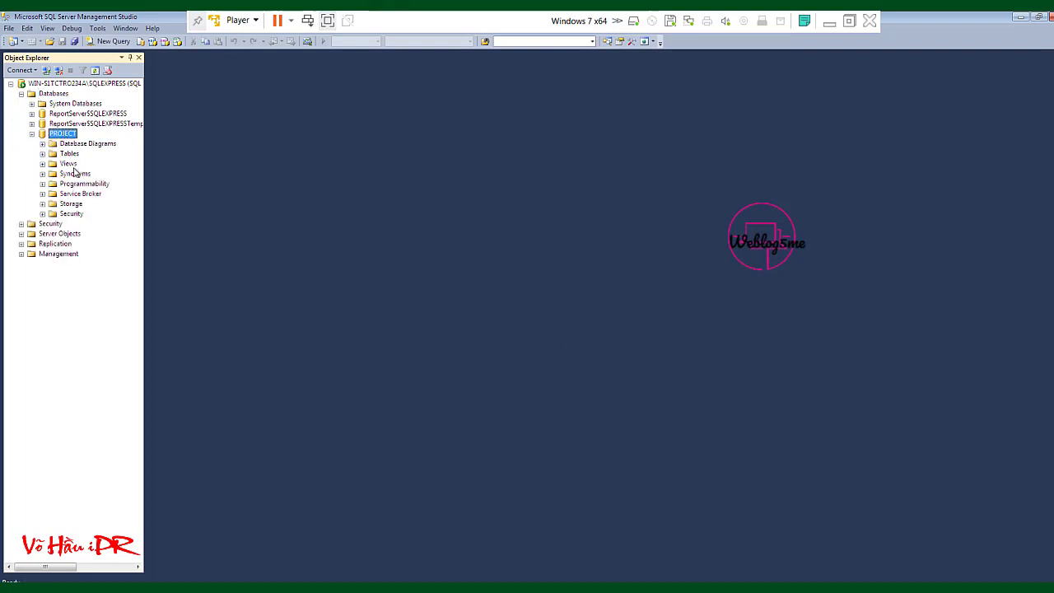
pyautogui.doubleClick(70, 154)
pyautogui.click(56, 135)
pyautogui.rightClick(56, 134)
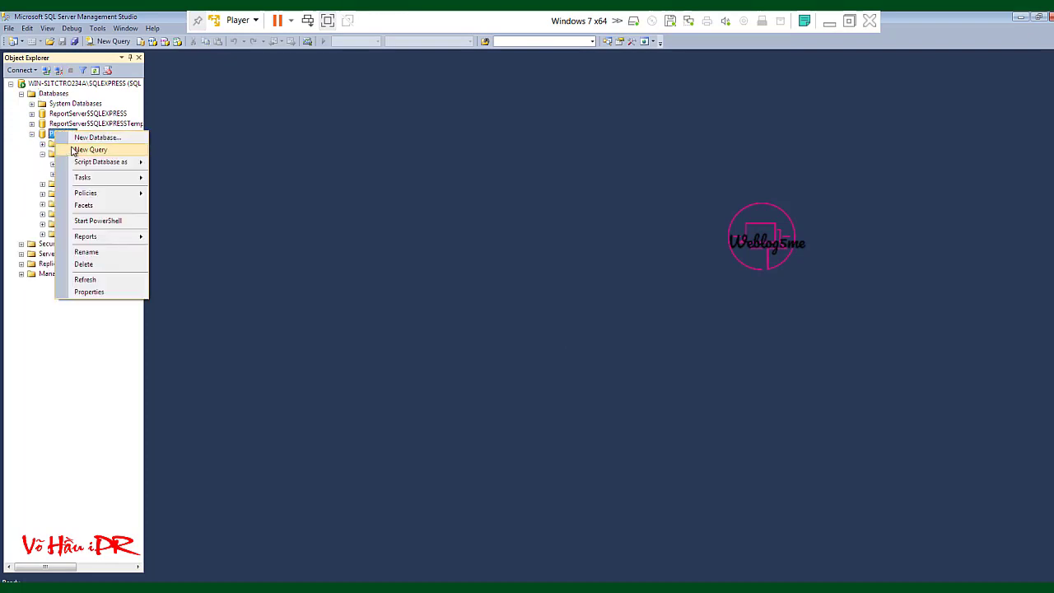
pyautogui.press('Down')
pyautogui.press('Down')
pyautogui.press('Down')
pyautogui.press('Return')
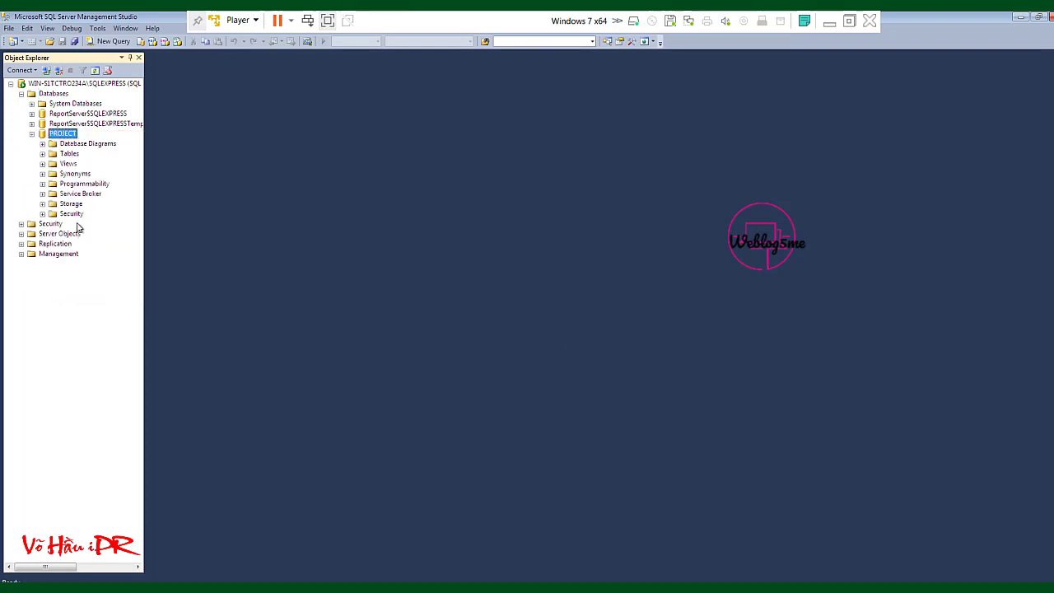
pyautogui.doubleClick(70, 155)
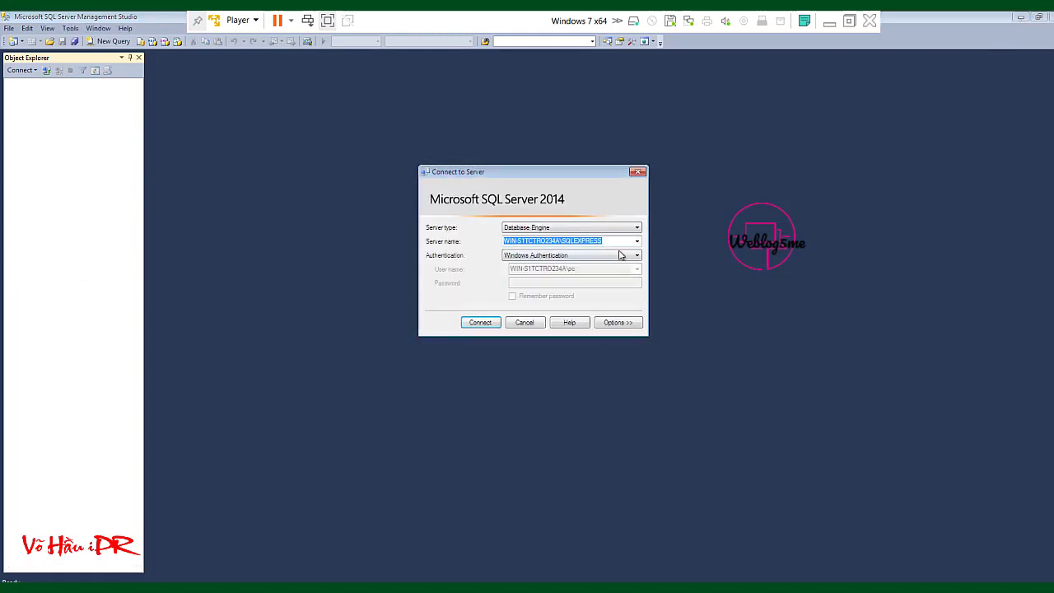
# Reconnect to the Database Engine server WIN-S1TCTRO234A\SQLEXPRESS with Windows Authentication and minimize Management Studio to show the desktop
pyautogui.click(478, 323)
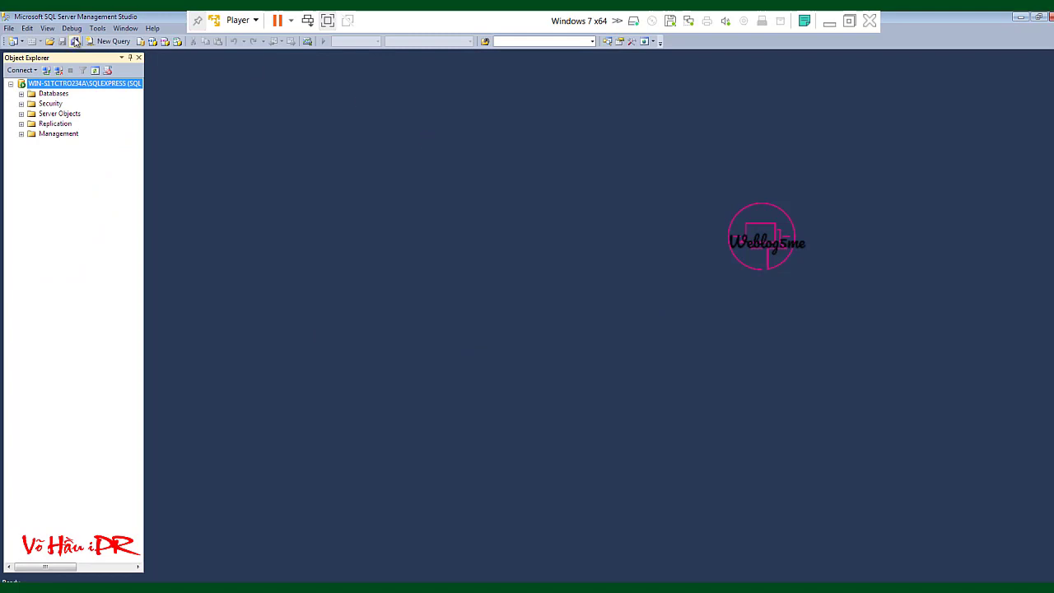
pyautogui.doubleClick(137, 16)
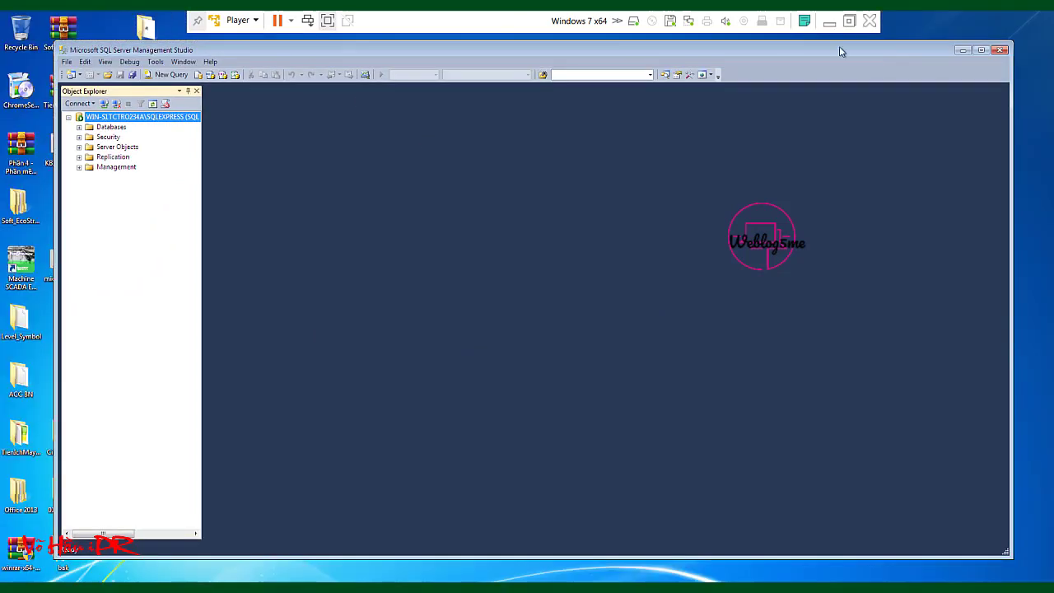
pyautogui.click(963, 51)
pyautogui.rightClick(206, 216)
pyautogui.click(228, 247)
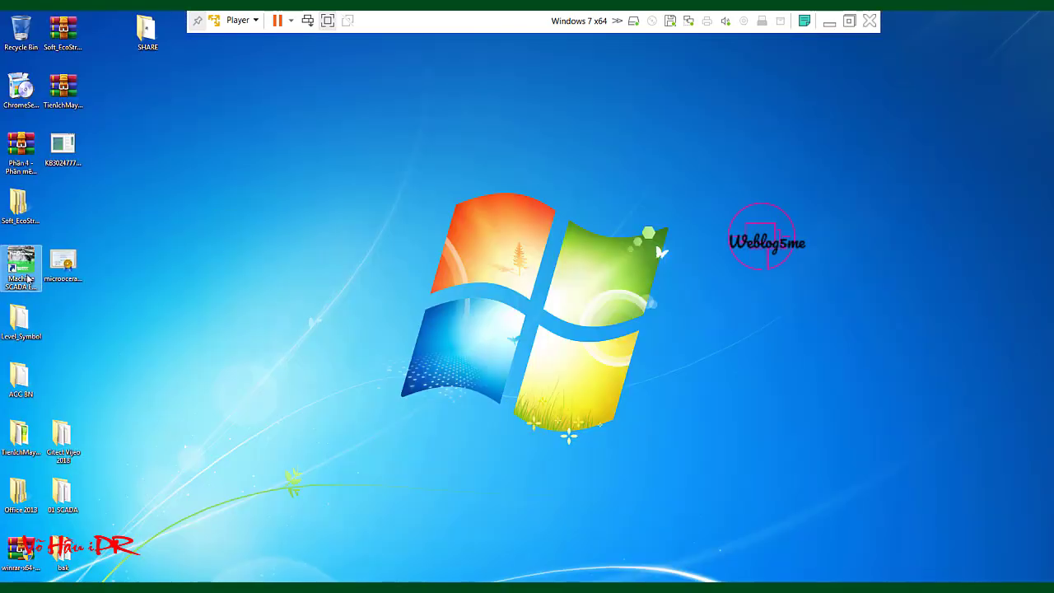